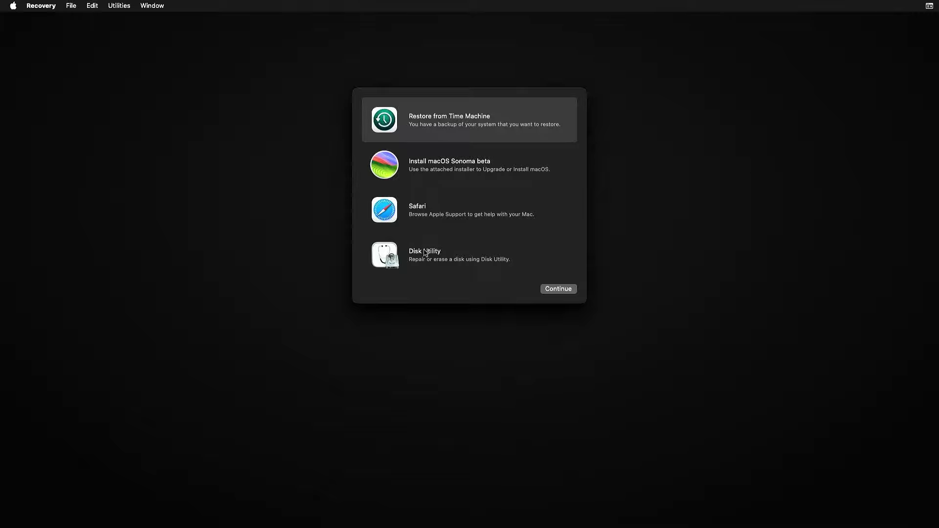
# Open Disk Utility from the recovery utilities and set its sidebar to show all devices.
pyautogui.click(428, 254)
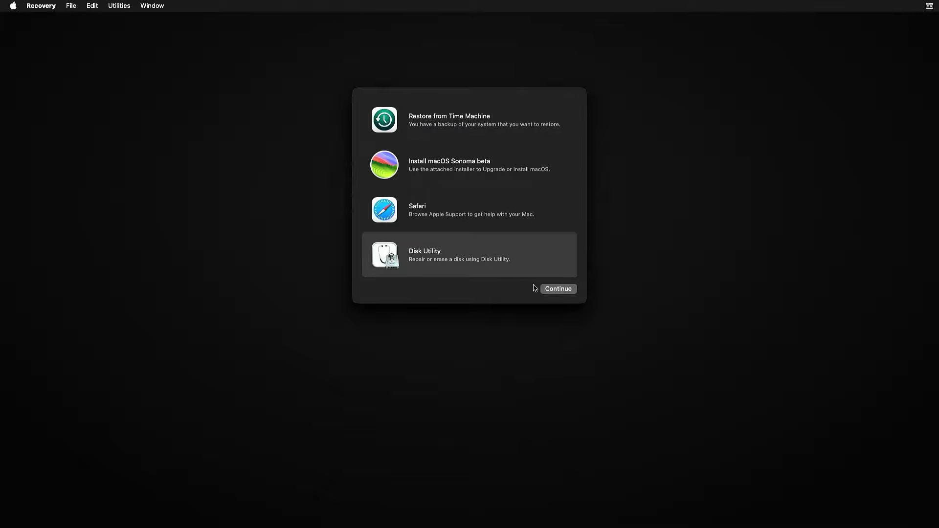
pyautogui.click(558, 289)
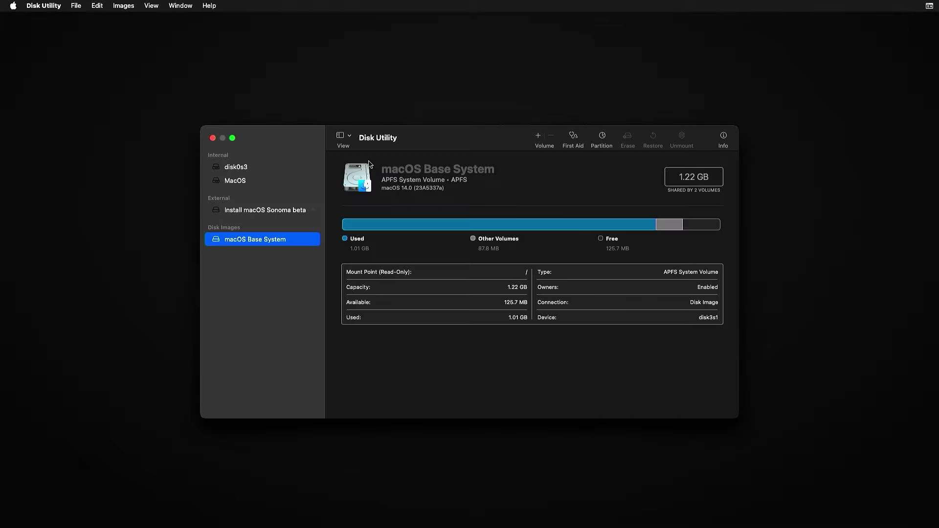
pyautogui.click(350, 137)
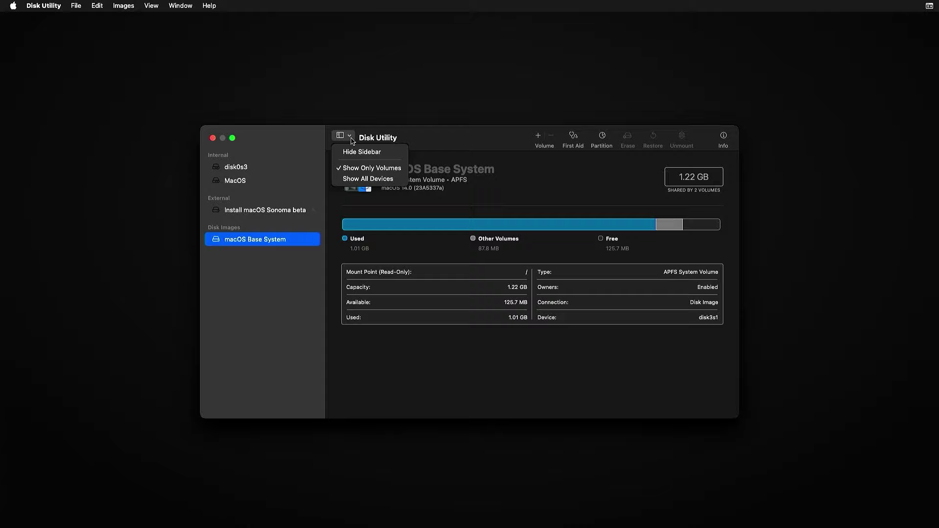
pyautogui.click(368, 179)
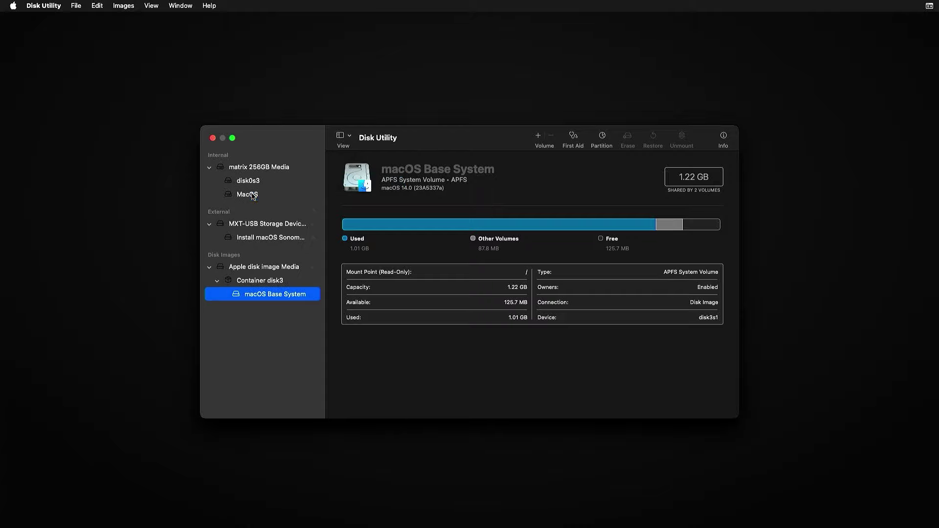
# Try to erase the internal MacOS volume using the APFS format, keeping the name MacOS.
pyautogui.click(251, 196)
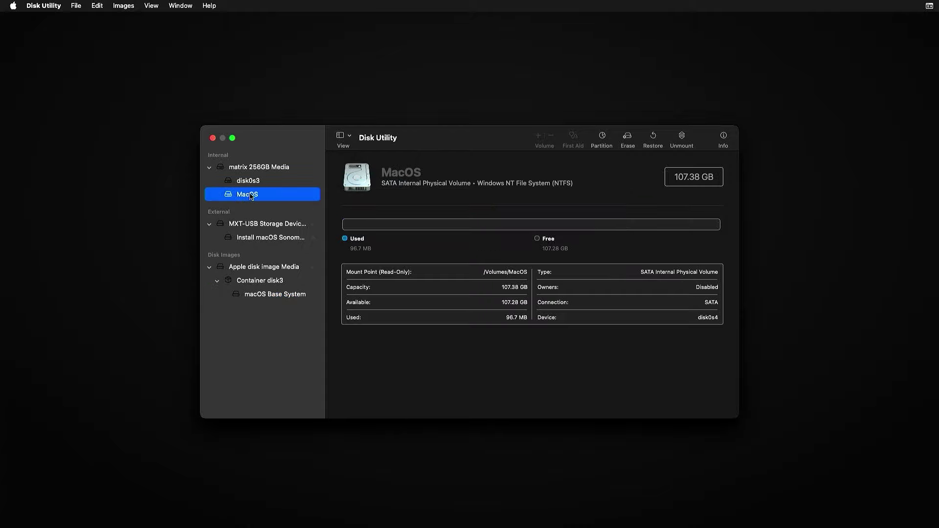
pyautogui.click(628, 138)
pyautogui.click(525, 294)
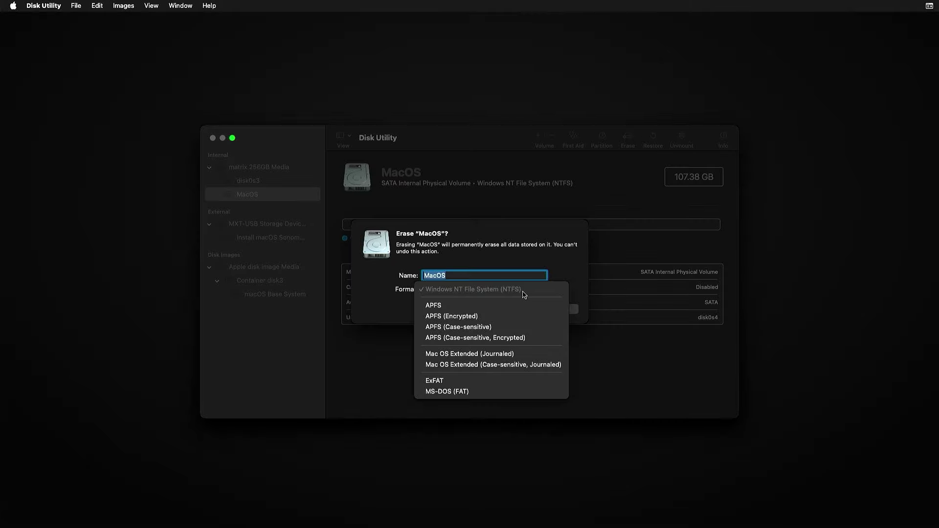
pyautogui.click(468, 306)
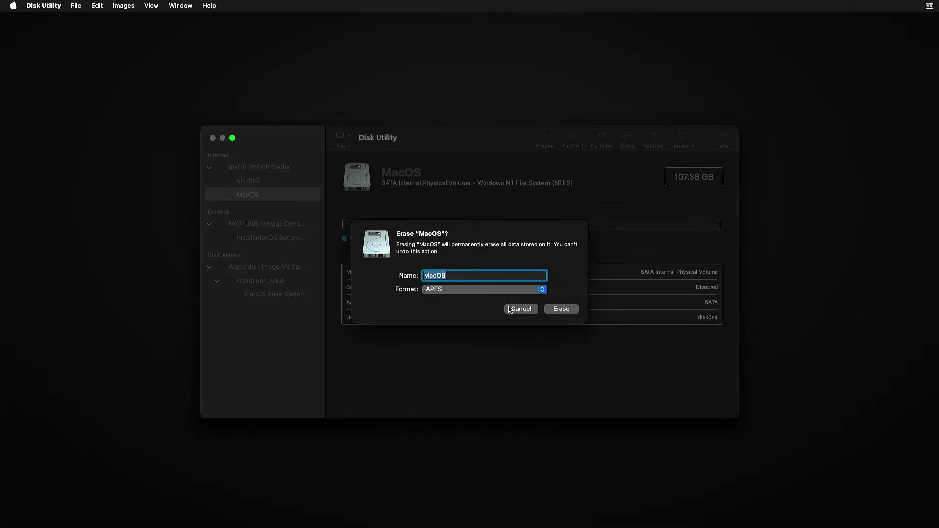
pyautogui.click(561, 309)
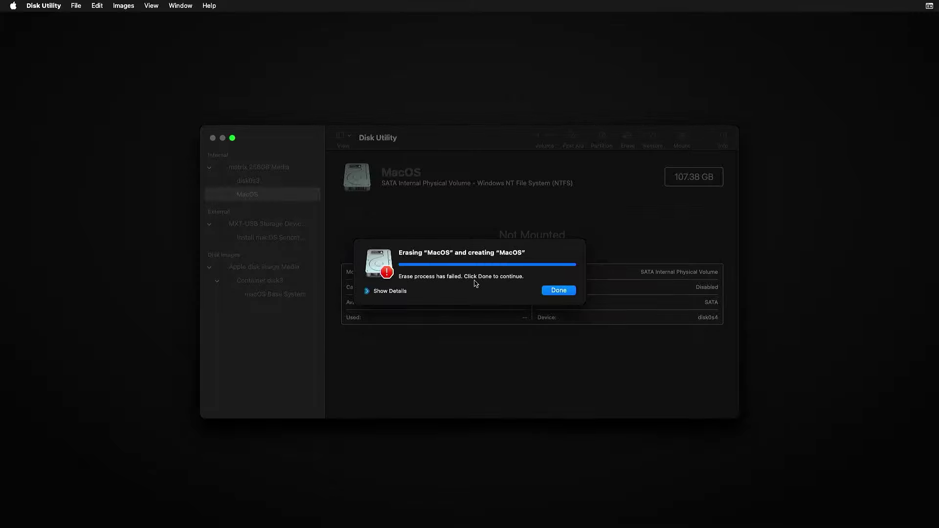
pyautogui.click(558, 290)
# Retry erasing the internal MacOS volume with the format set to APFS and finish the erase.
pyautogui.click(627, 139)
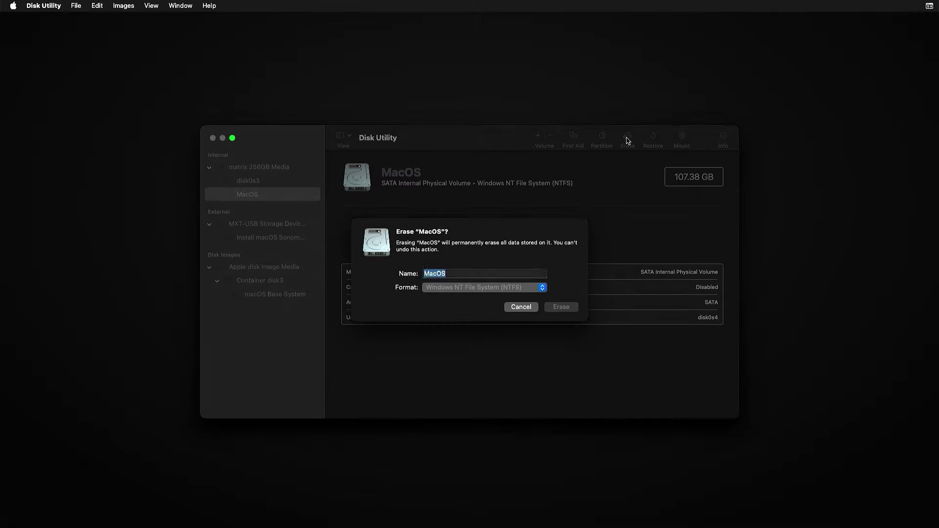
pyautogui.click(470, 289)
pyautogui.click(463, 303)
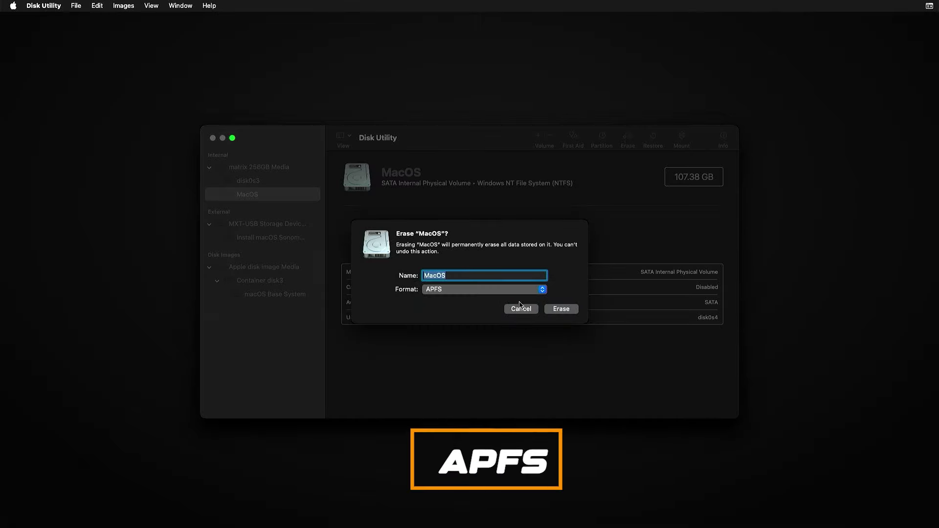
pyautogui.click(559, 309)
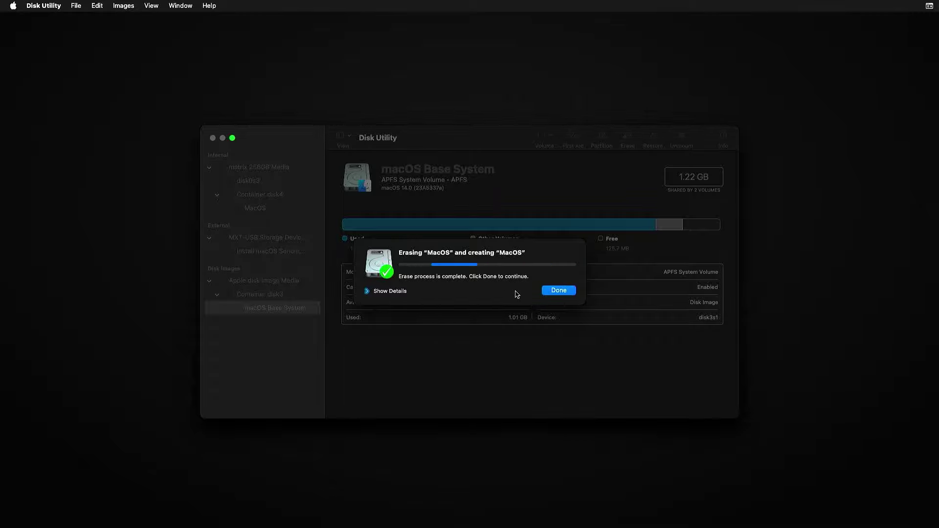
pyautogui.click(553, 292)
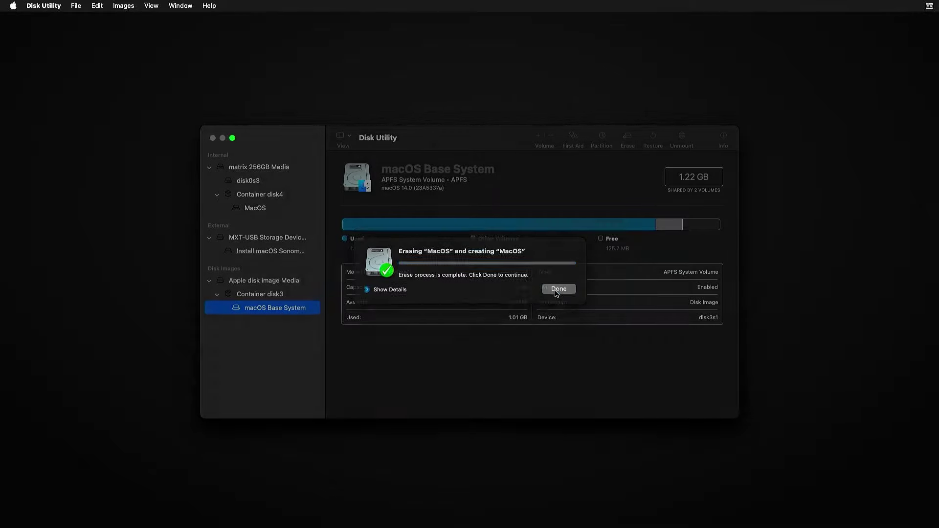
# Close Disk Utility, launch Install macOS Sonoma beta and continue to its license agreement.
pyautogui.click(213, 138)
pyautogui.click(430, 176)
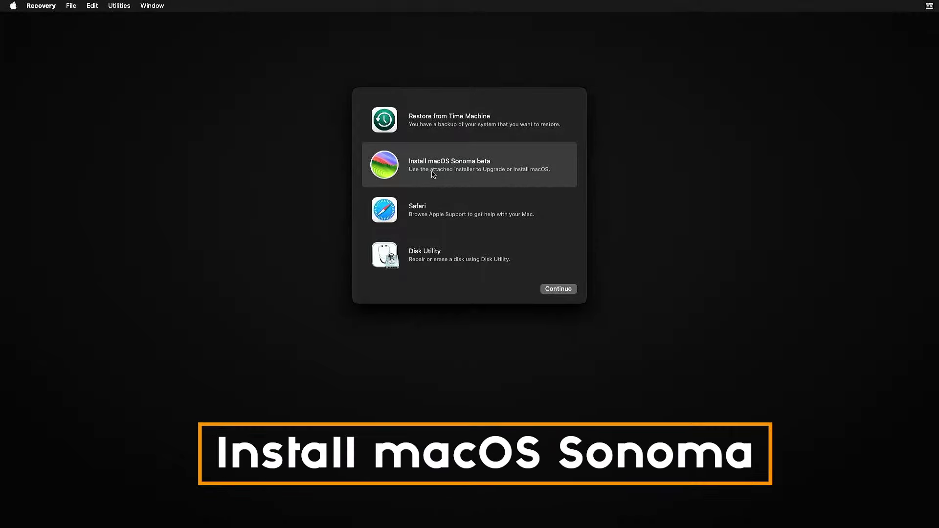
pyautogui.click(553, 288)
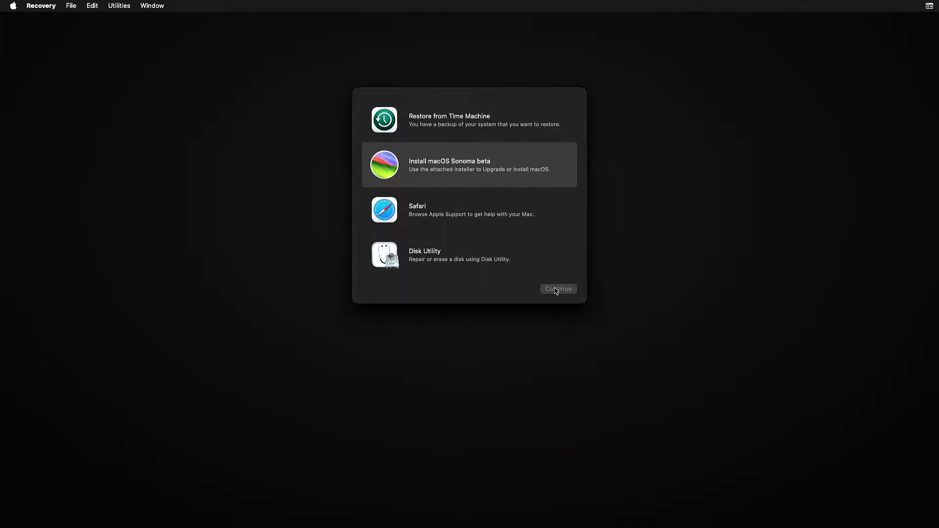
pyautogui.click(474, 349)
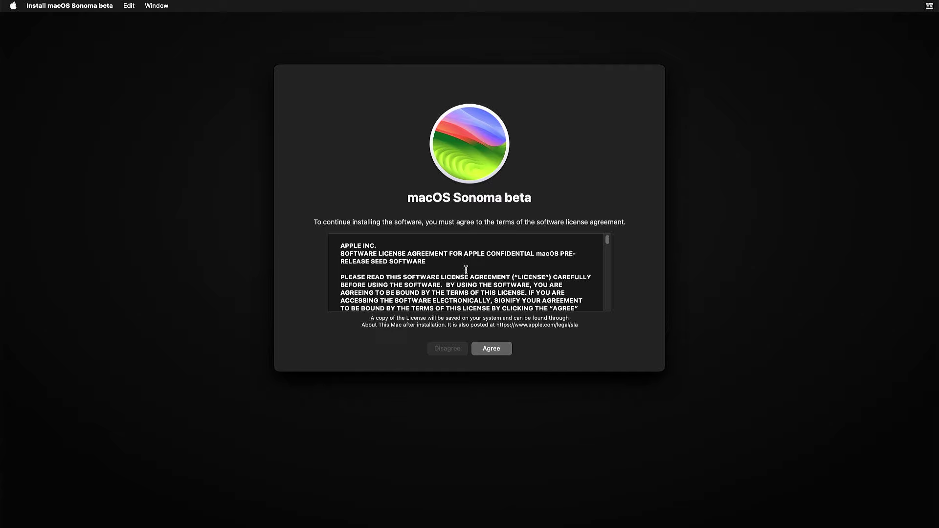
# Accept the software license agreement and start installing macOS Sonoma beta on the MacOS disk.
pyautogui.click(486, 349)
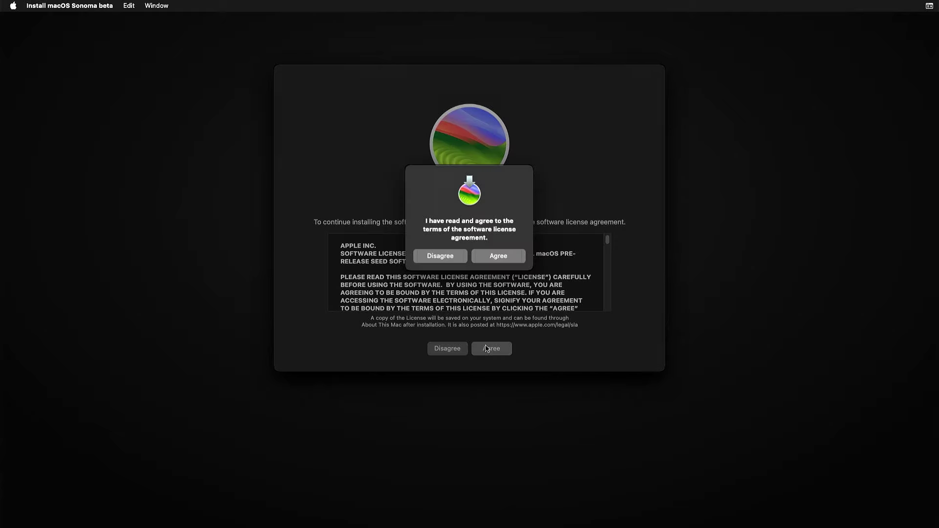
pyautogui.click(496, 257)
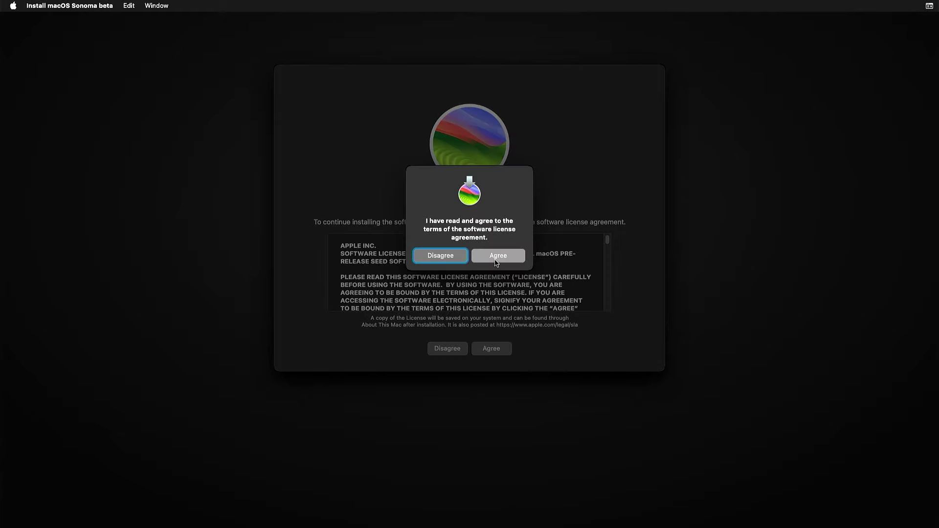
pyautogui.click(396, 278)
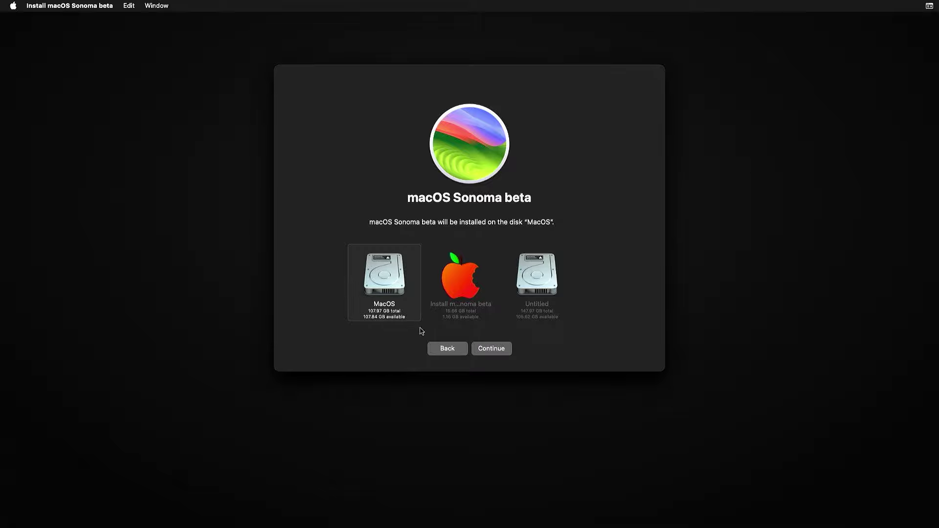
pyautogui.click(486, 355)
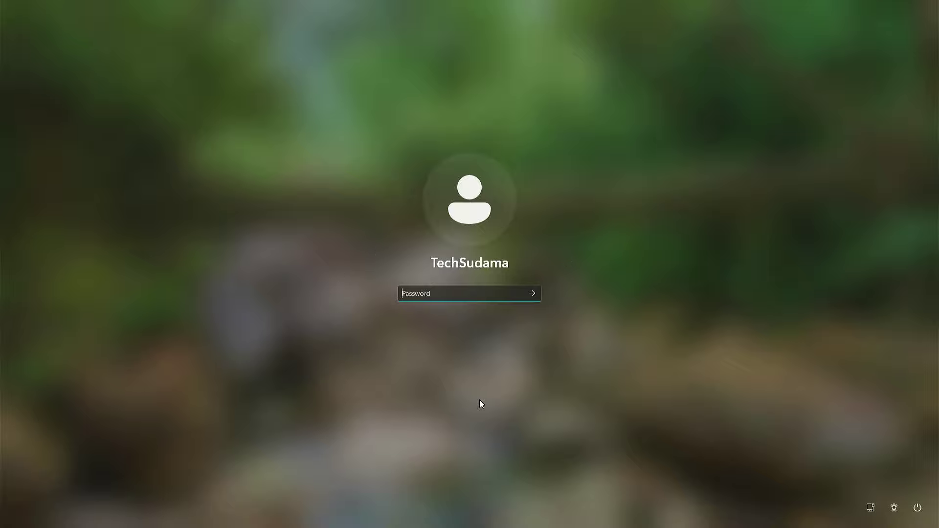
# Restart the computer from the Windows sign-in screen.
pyautogui.click(917, 508)
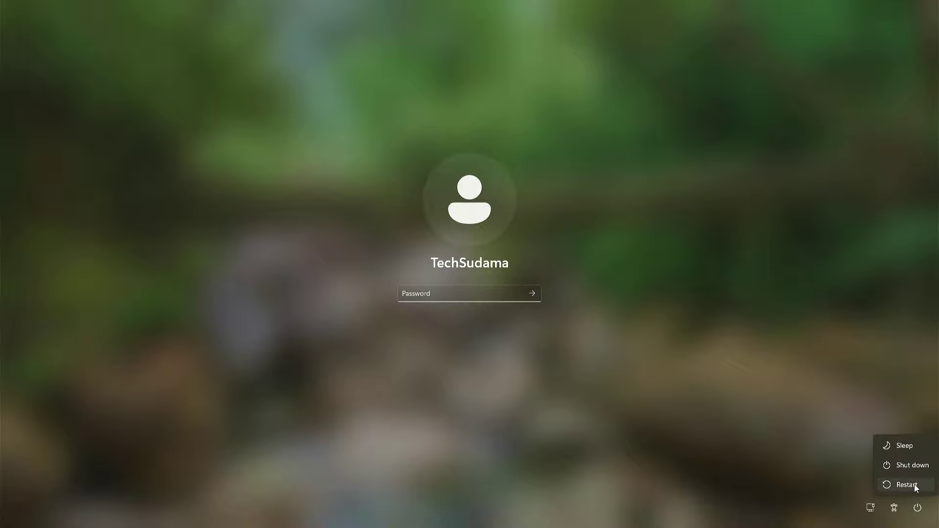
pyautogui.click(915, 486)
pyautogui.click(914, 484)
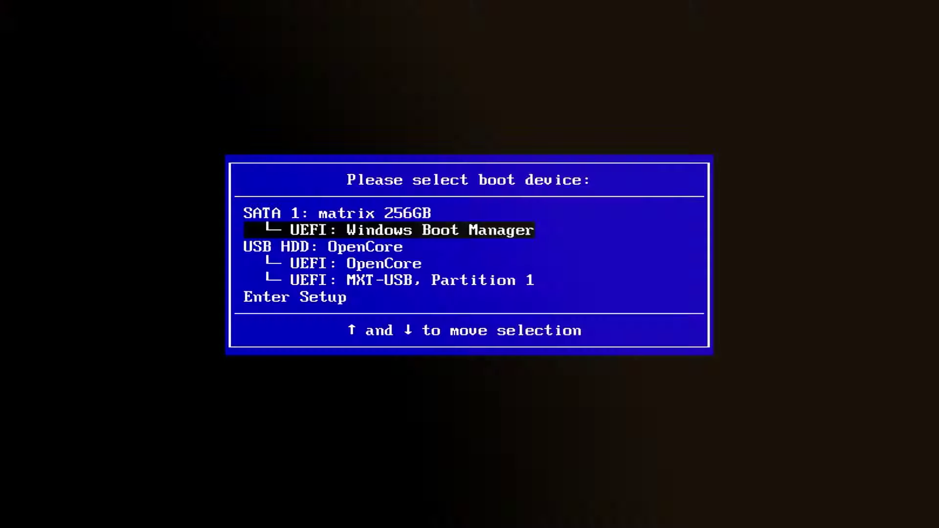
# Boot from UEFI: MXT-USB, Partition 1 and start the macOS Installer entry in the boot picker.
pyautogui.press('Down')
pyautogui.press('Down')
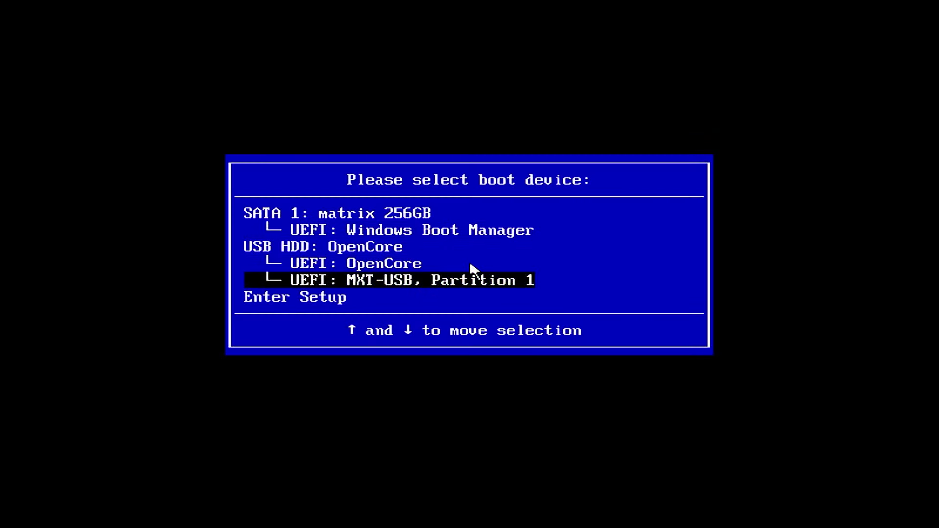
pyautogui.press('Return')
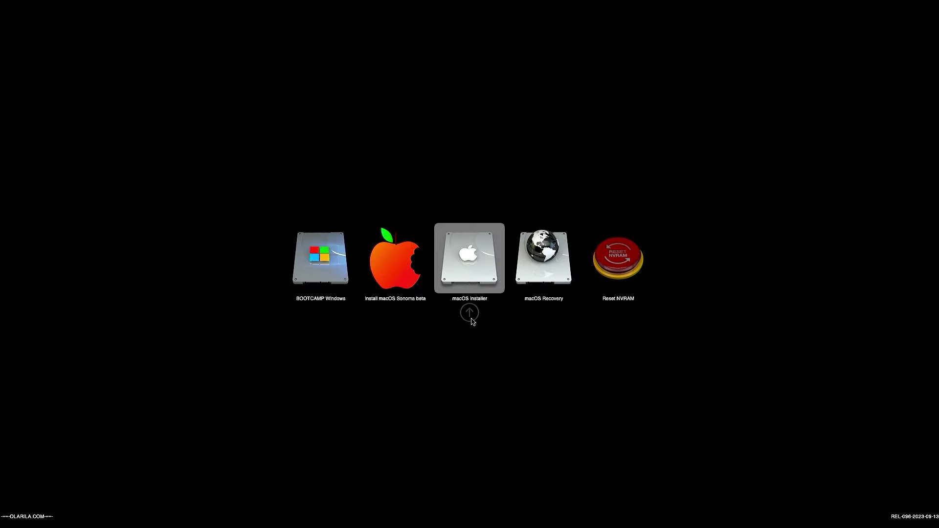
pyautogui.press('Left')
pyautogui.press('Right')
pyautogui.click(470, 315)
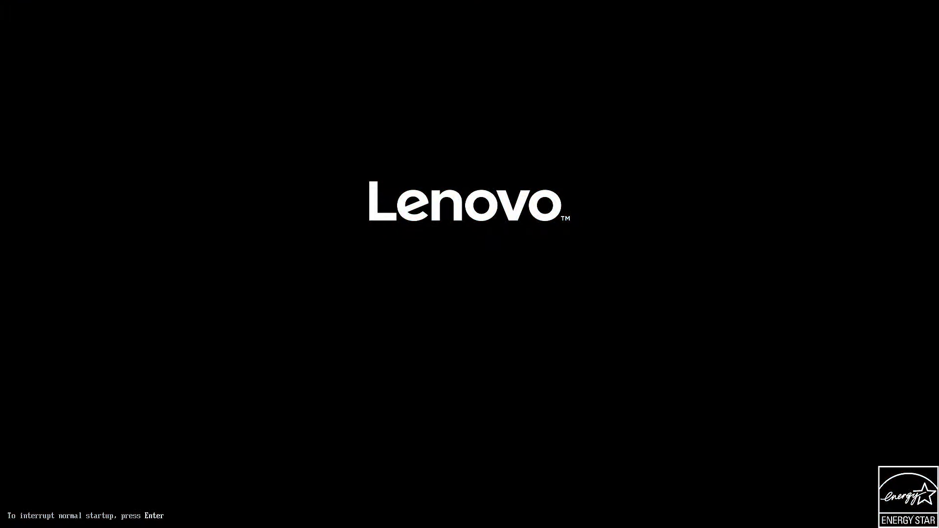
# Open the boot device menu at startup, boot from the OpenCore USB drive and resume the macOS Installer entry.
pyautogui.press('F12')
pyautogui.press('Down')
pyautogui.press('Down')
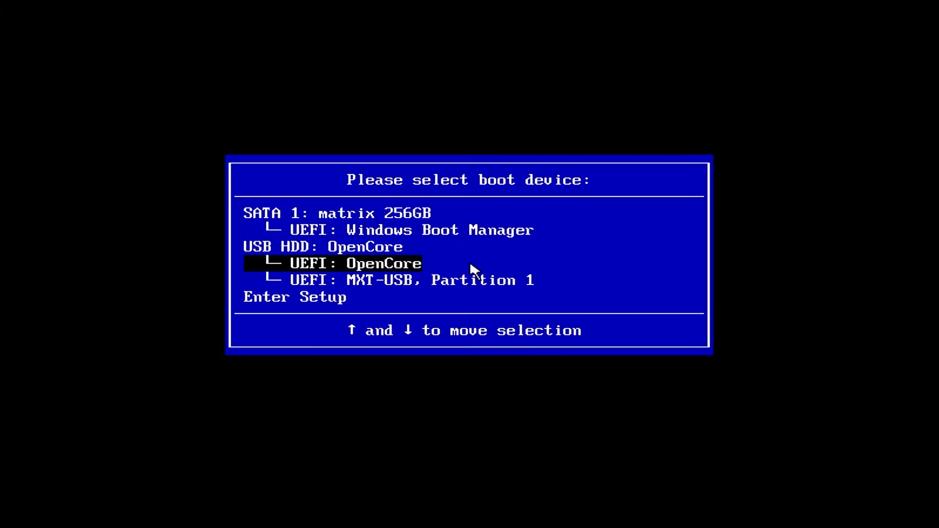
pyautogui.press('Return')
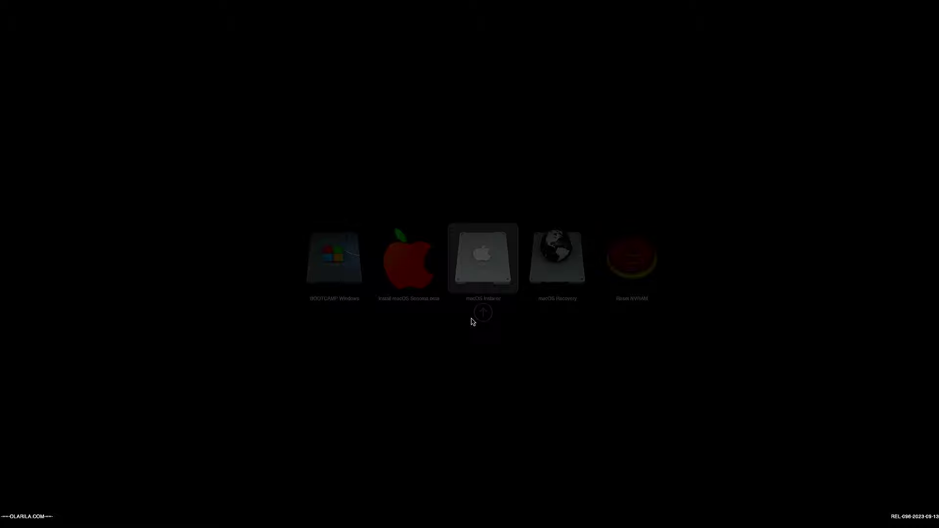
pyautogui.press('Right')
pyautogui.press('Left')
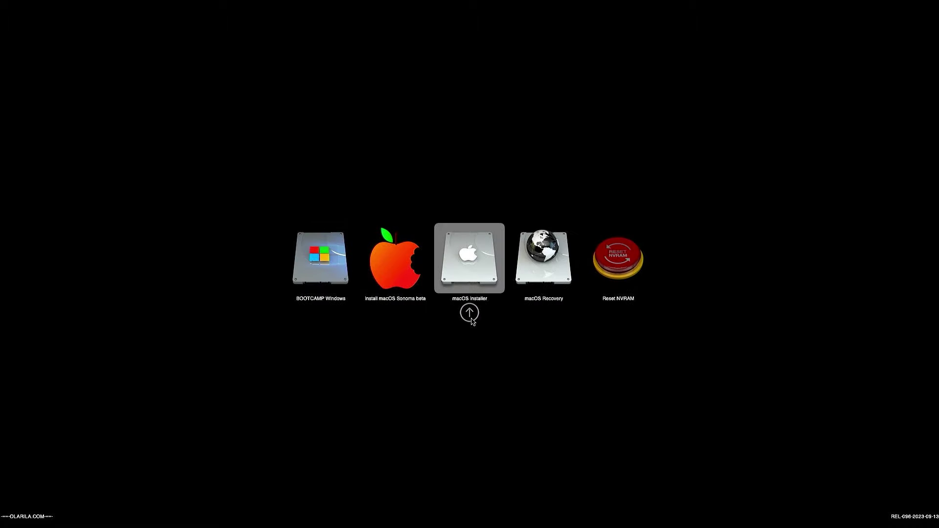
pyautogui.press('Return')
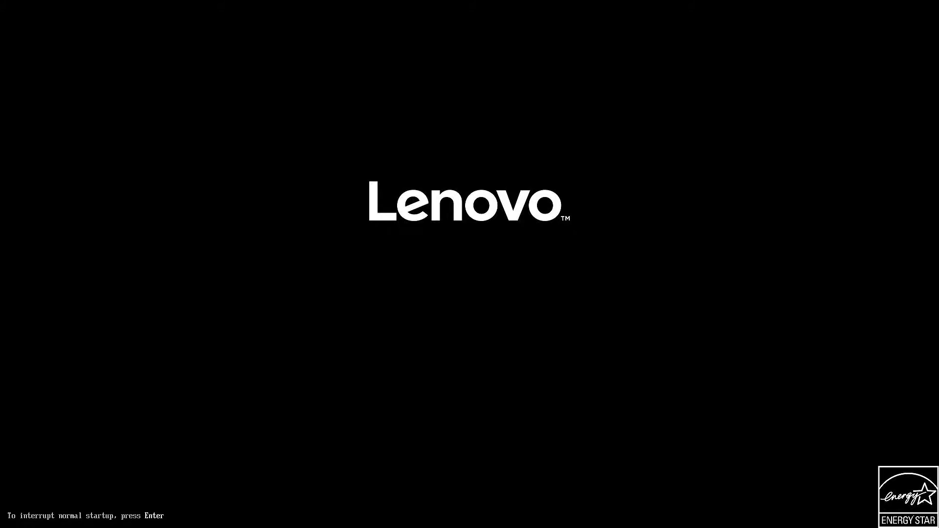
# At the following restart, boot from UEFI: MXT-USB, Partition 1 and start the MacOS entry in the boot picker.
pyautogui.press('F12')
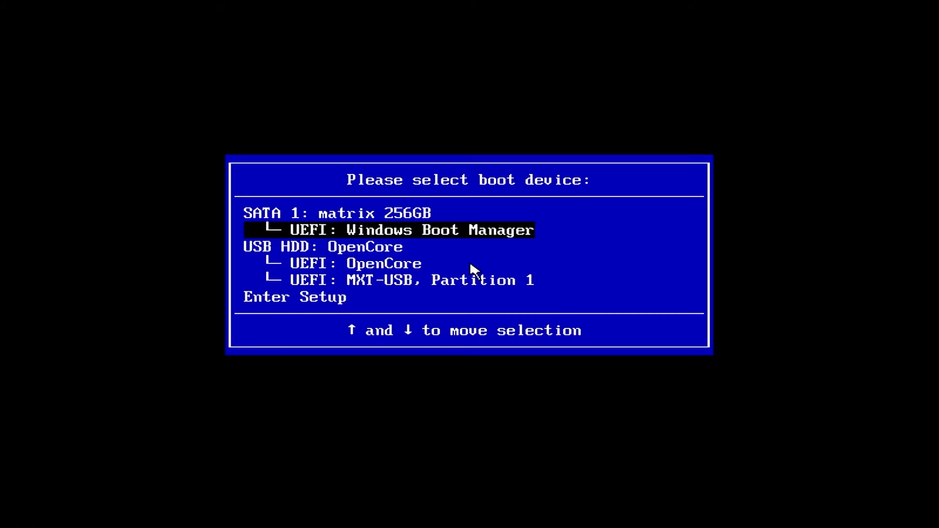
pyautogui.press('Down')
pyautogui.press('Down')
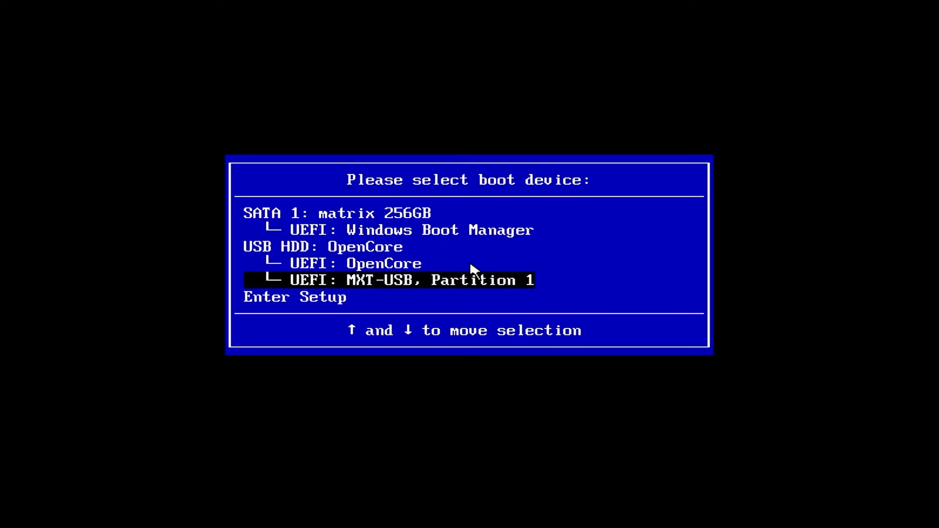
pyautogui.press('Return')
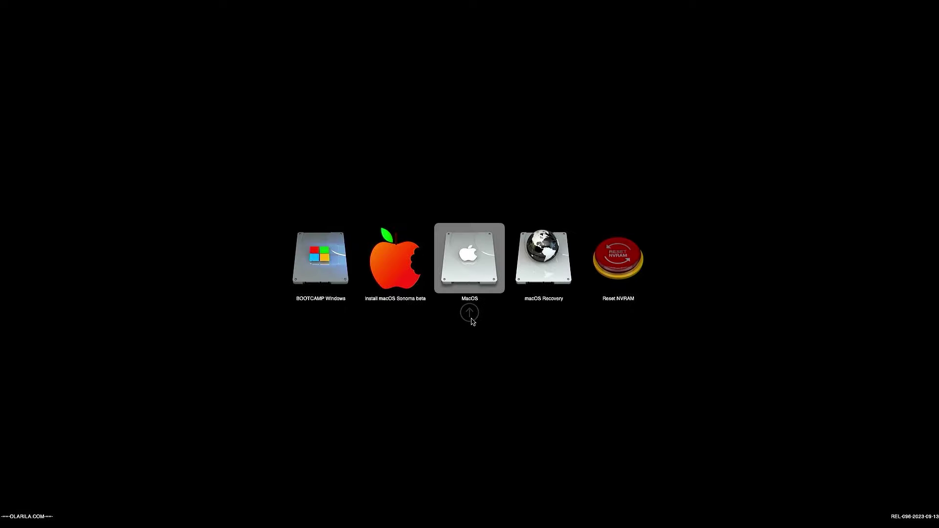
pyautogui.press('Right')
pyautogui.press('Left')
pyautogui.press('Return')
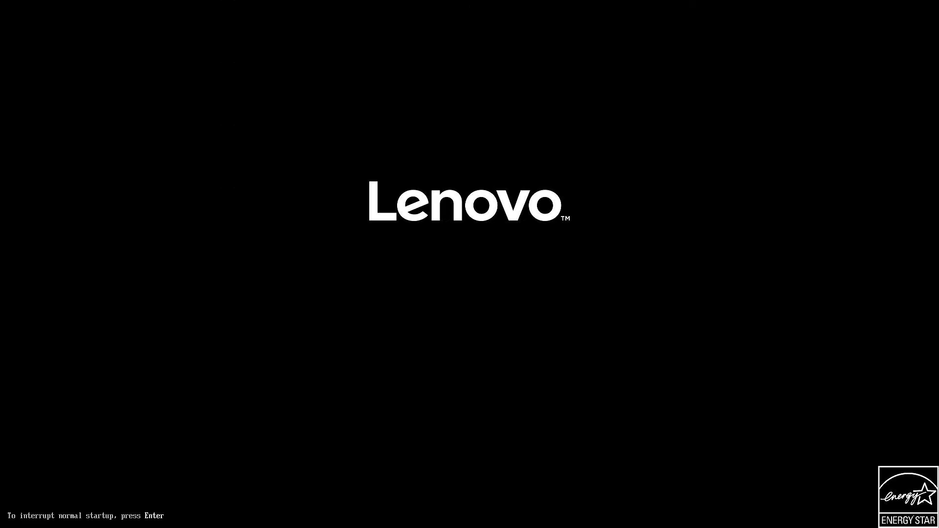
# Select UEFI: MXT-USB, Partition 1 as boot device once more and boot the MacOS entry again.
pyautogui.press('F12')
pyautogui.press('Down')
pyautogui.press('Down')
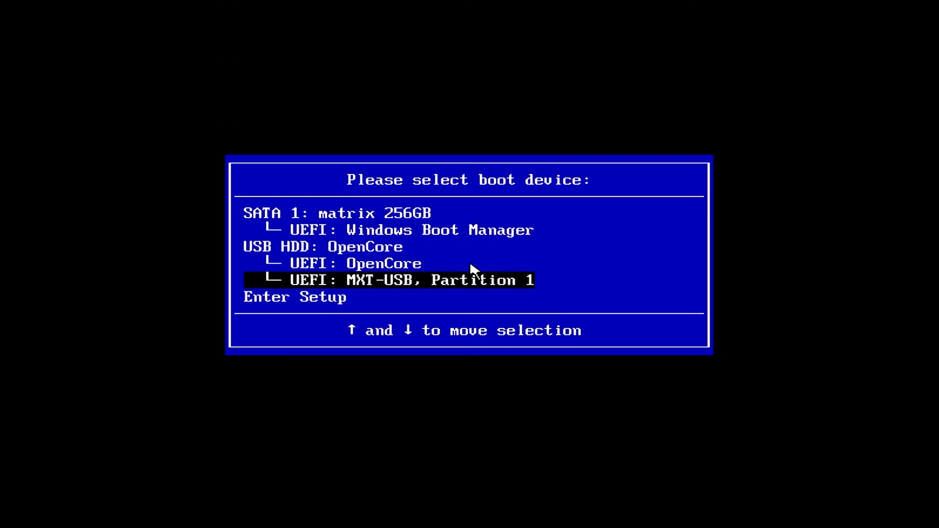
pyautogui.press('Return')
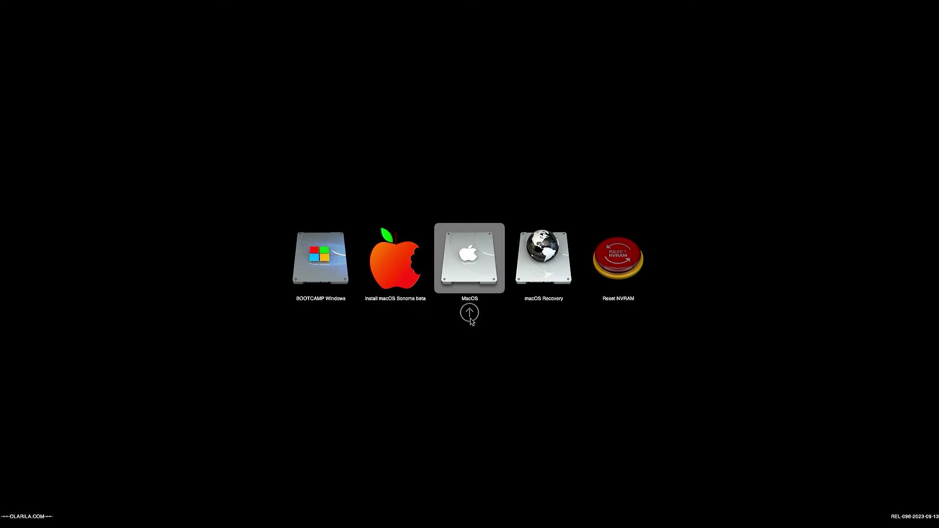
pyautogui.click(470, 318)
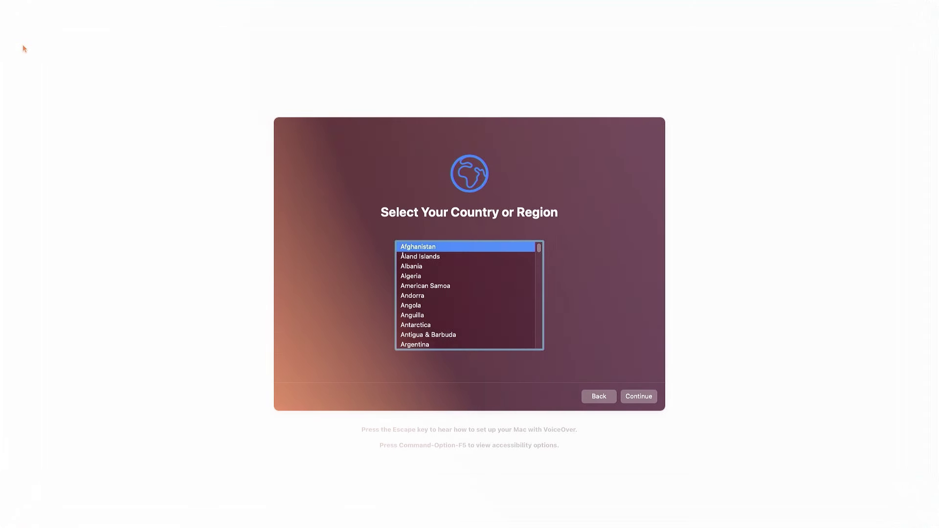
# Set the country or region to India and accept the suggested written and spoken language settings.
pyautogui.write('india')
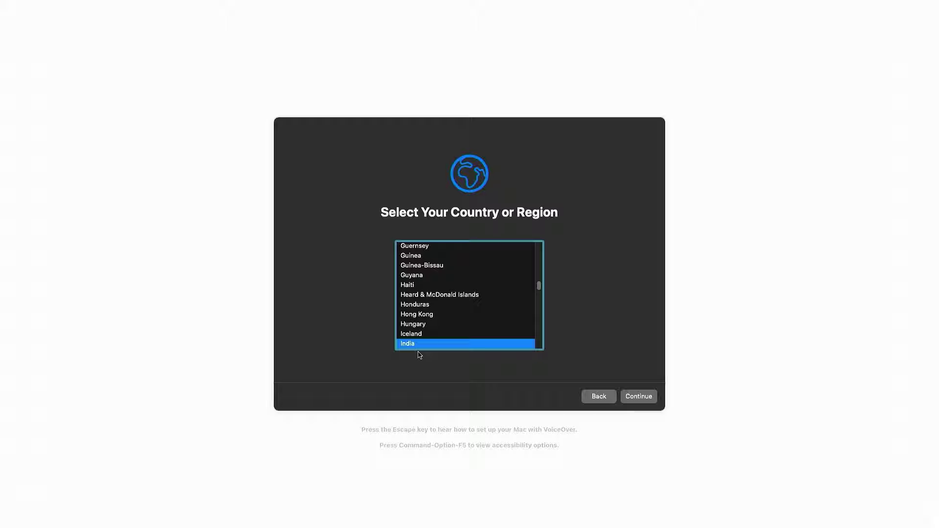
pyautogui.click(637, 400)
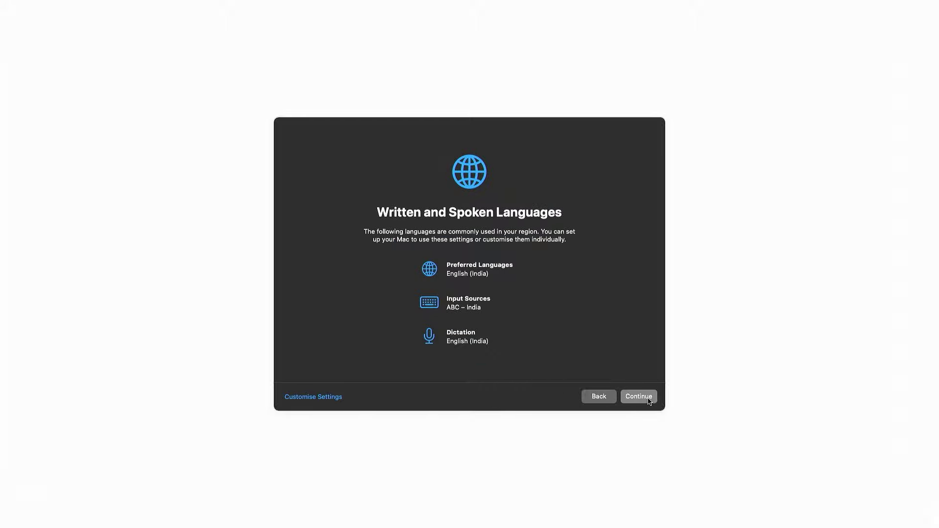
pyautogui.click(650, 400)
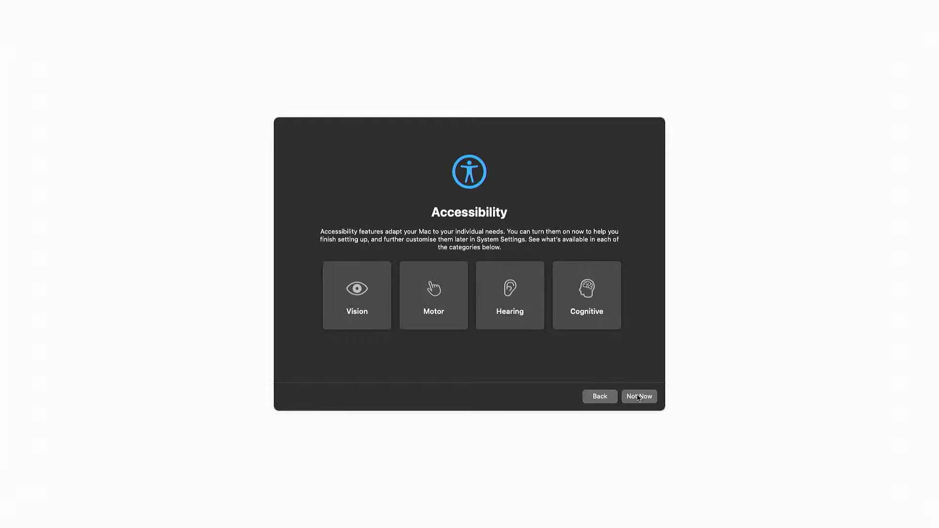
# Skip Accessibility, Migration Assistant and Apple ID sign-in, and agree to the macOS Software Licence Agreement.
pyautogui.click(638, 398)
pyautogui.click(645, 400)
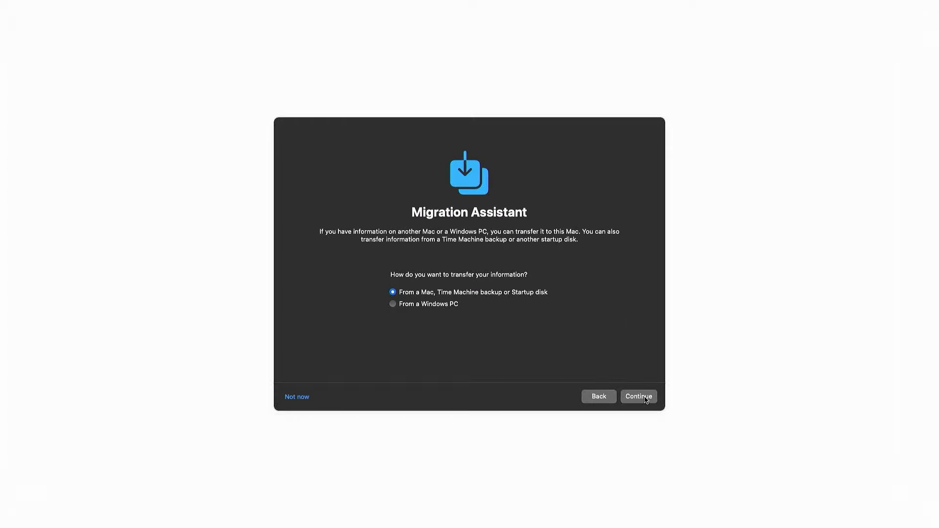
pyautogui.click(303, 398)
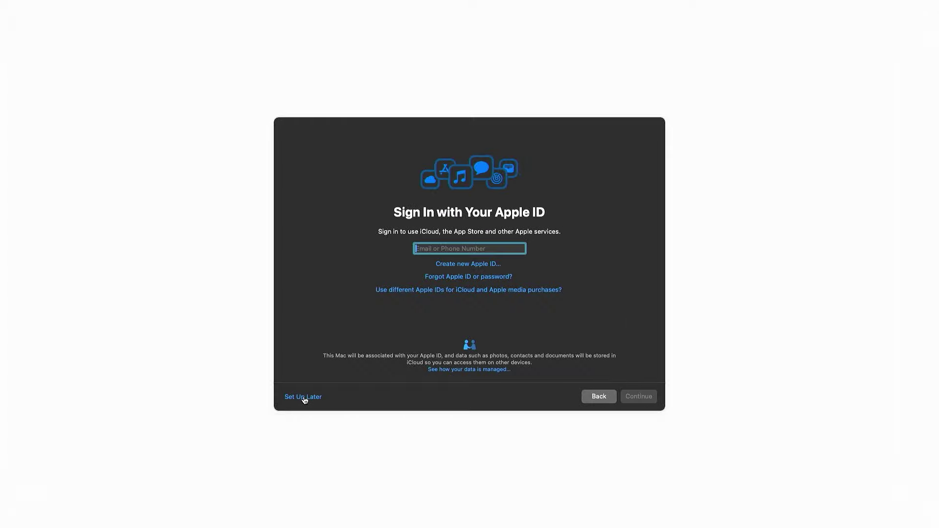
pyautogui.click(304, 398)
pyautogui.click(492, 314)
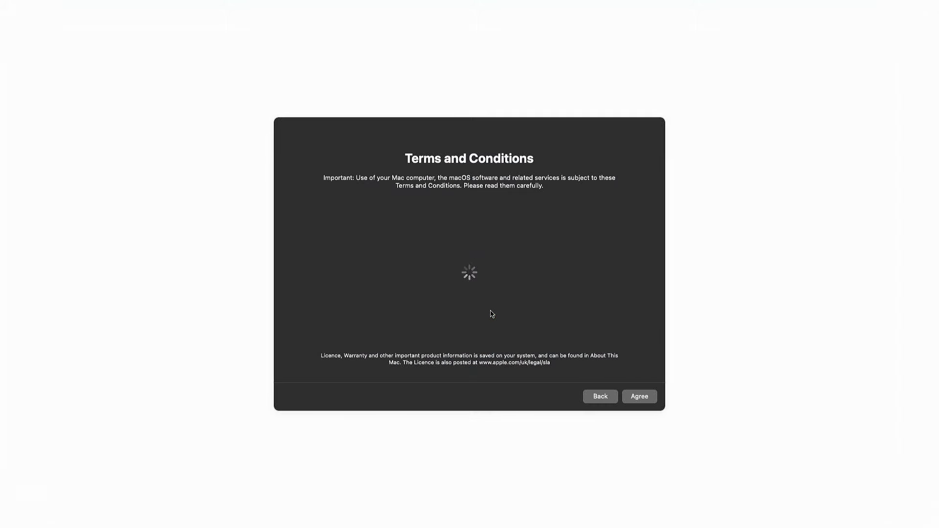
pyautogui.click(638, 396)
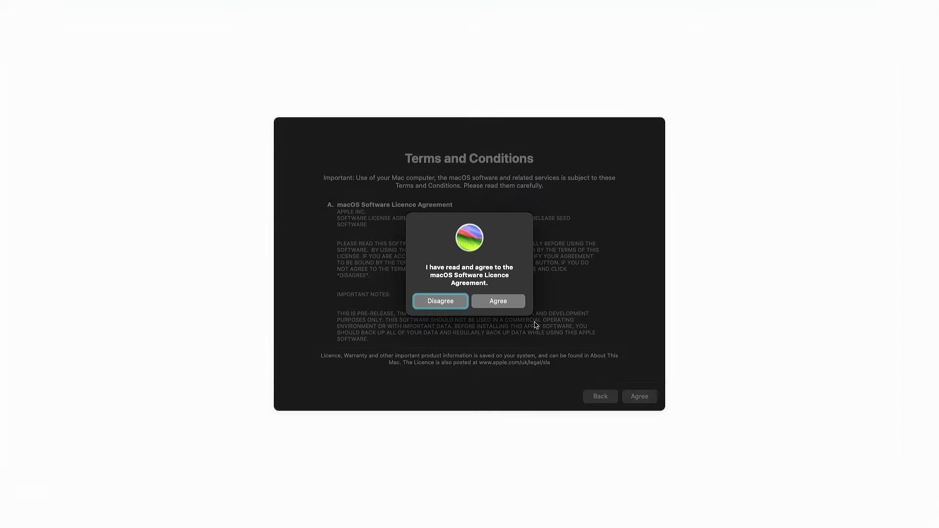
pyautogui.click(504, 302)
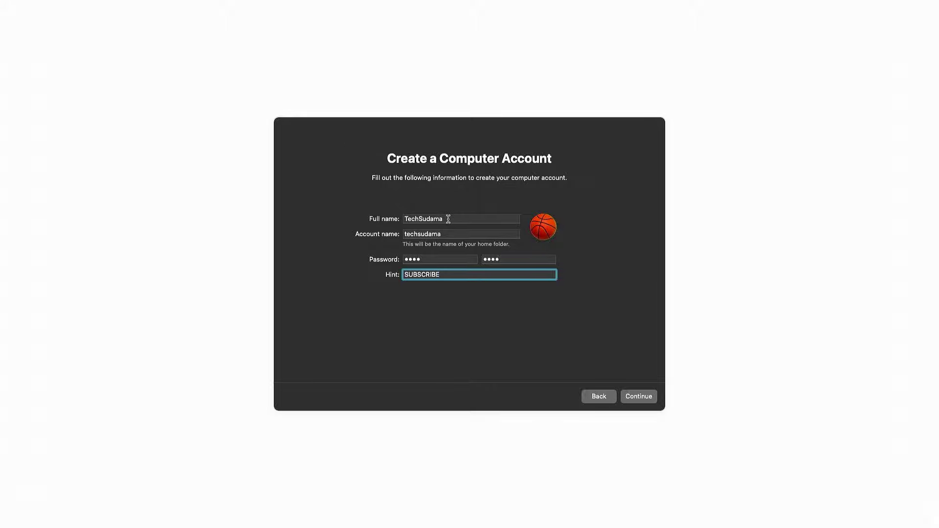
# Create the computer account with a full name, account name, confirmed account password and the hint SUBSCRIBE.
pyautogui.doubleClick(448, 218)
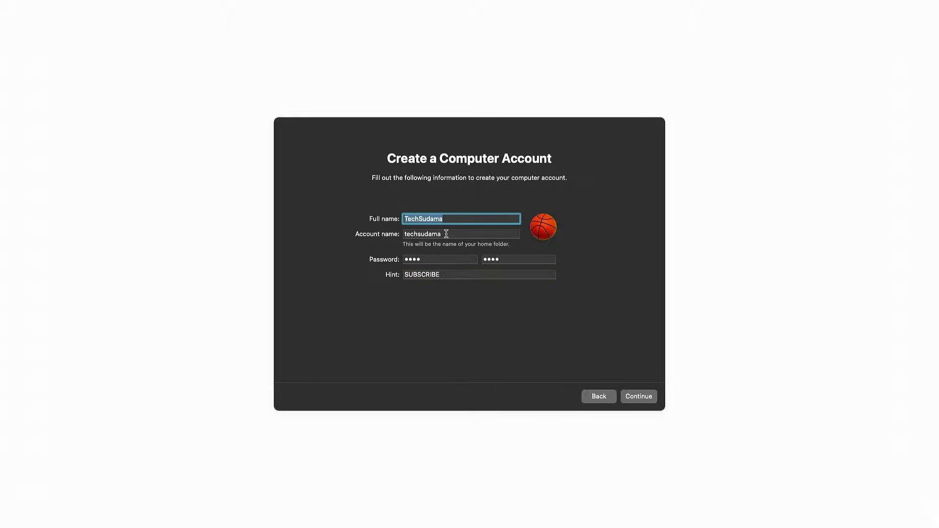
pyautogui.doubleClick(446, 234)
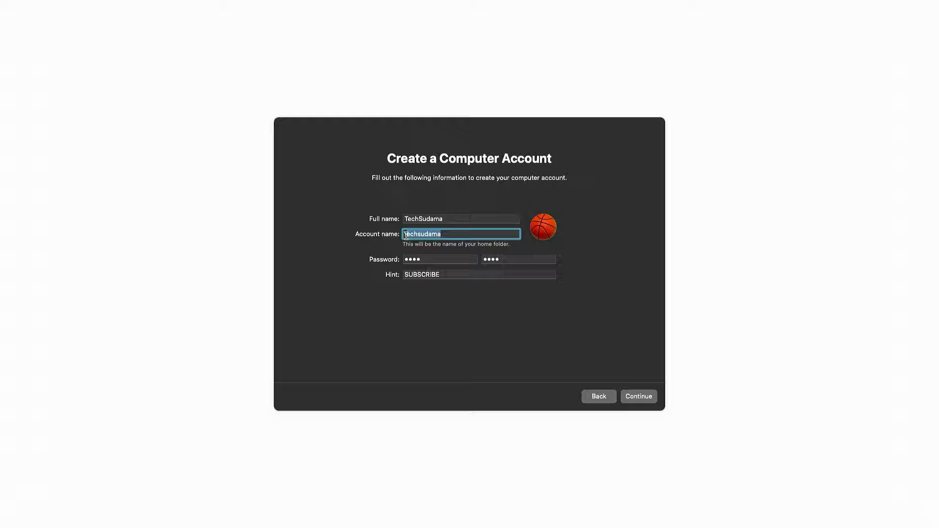
pyautogui.click(446, 235)
pyautogui.click(505, 260)
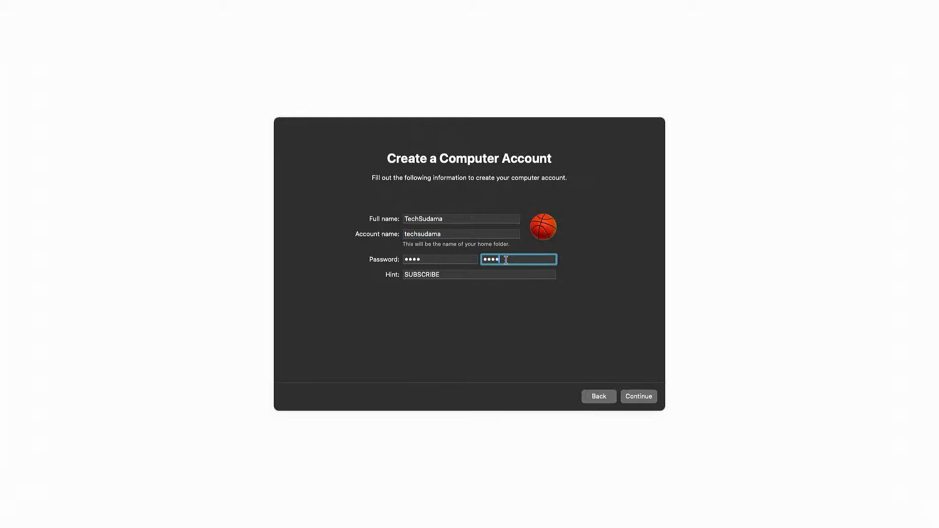
pyautogui.click(459, 275)
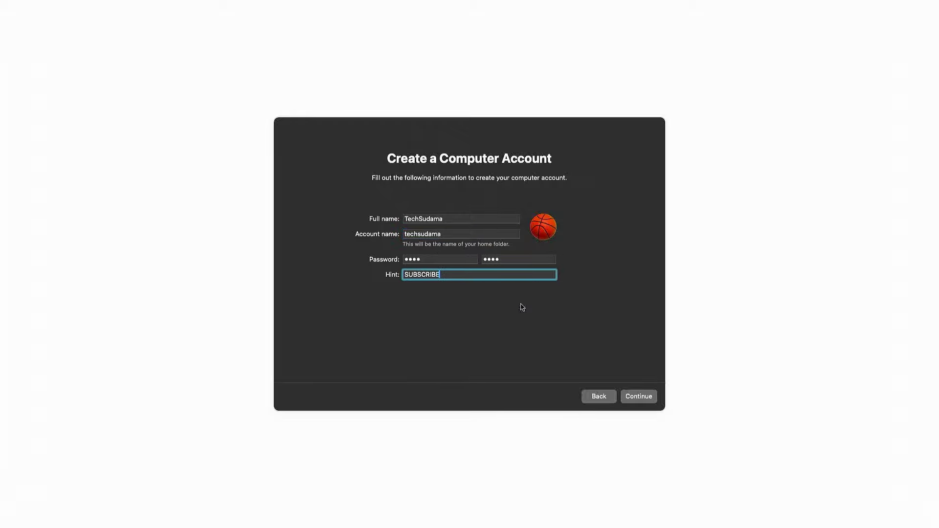
pyautogui.click(638, 397)
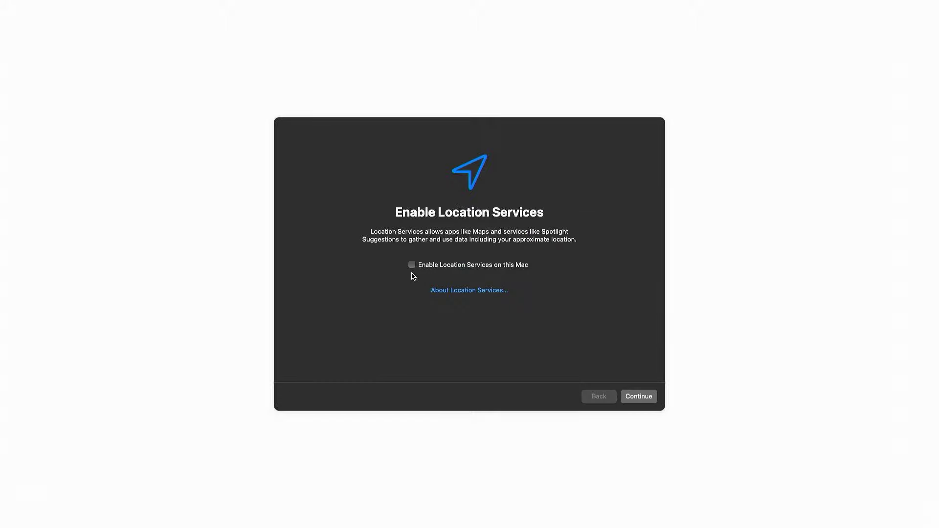
# Decline Location Services and set the time zone's closest city to Kolkata - India.
pyautogui.click(639, 397)
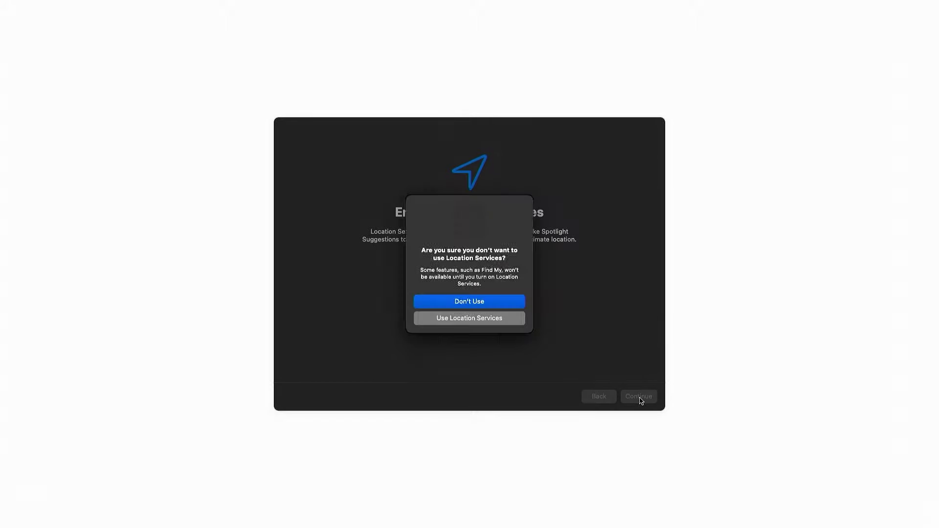
pyautogui.click(481, 304)
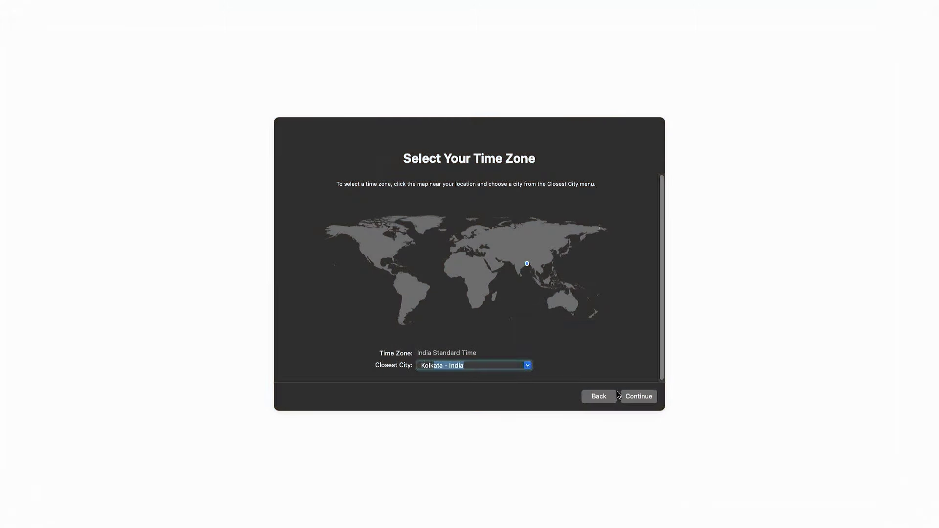
pyautogui.click(636, 400)
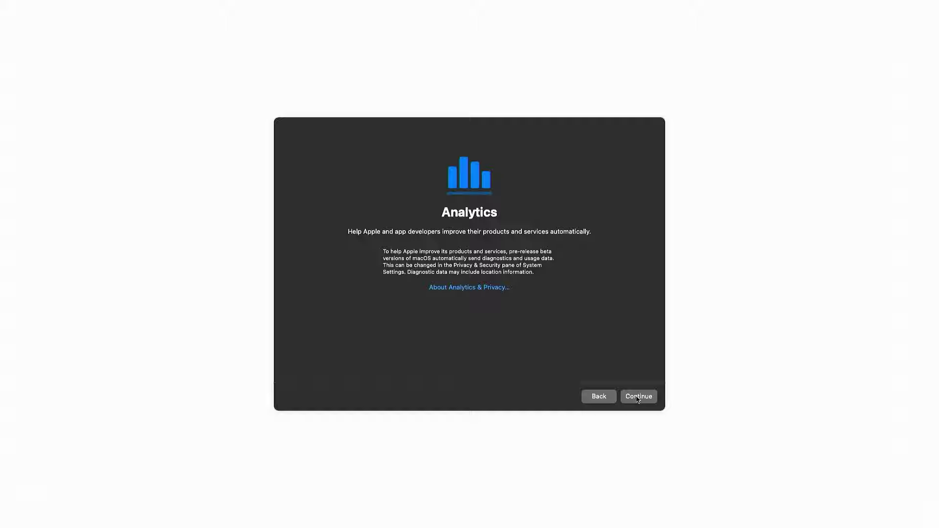
# Continue past the Analytics notice and postpone the Screen Time setup.
pyautogui.click(638, 400)
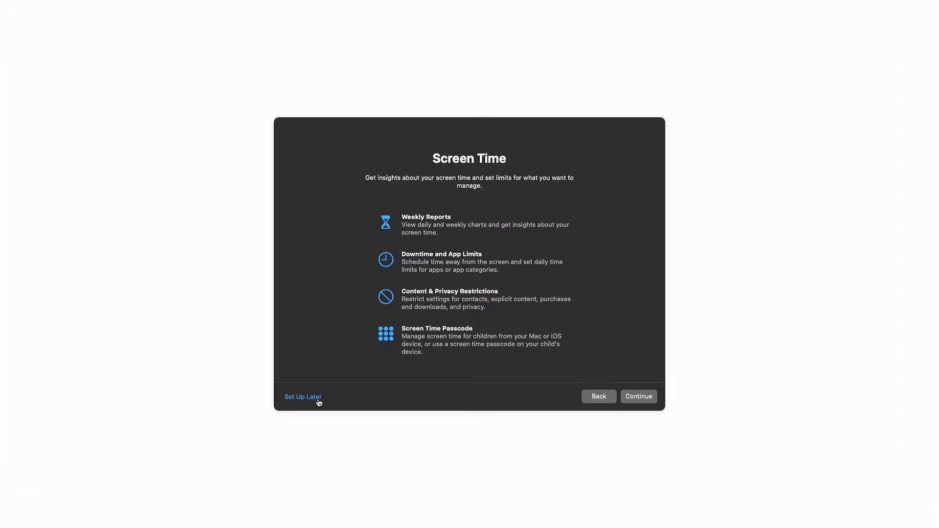
pyautogui.click(316, 398)
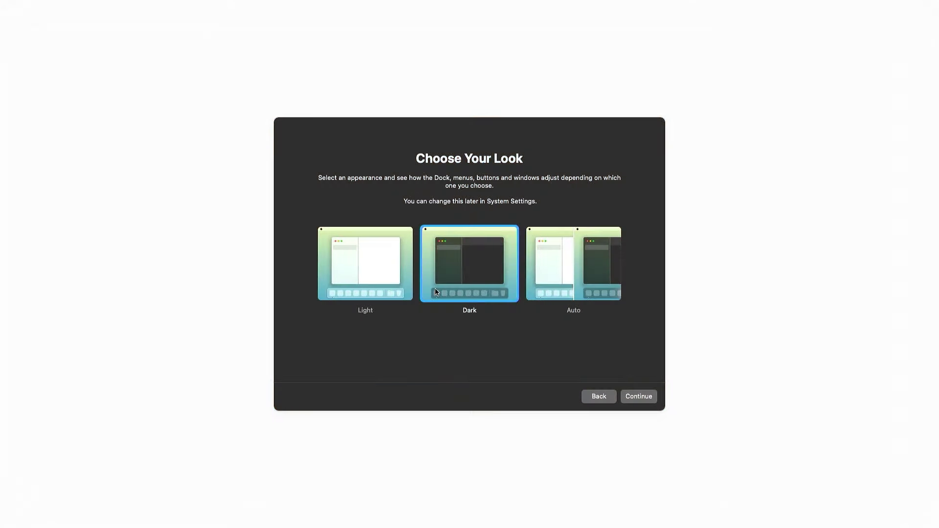
# Finish the system setup with the Dark look and quit the Keyboard Setup Assistant.
pyautogui.click(642, 398)
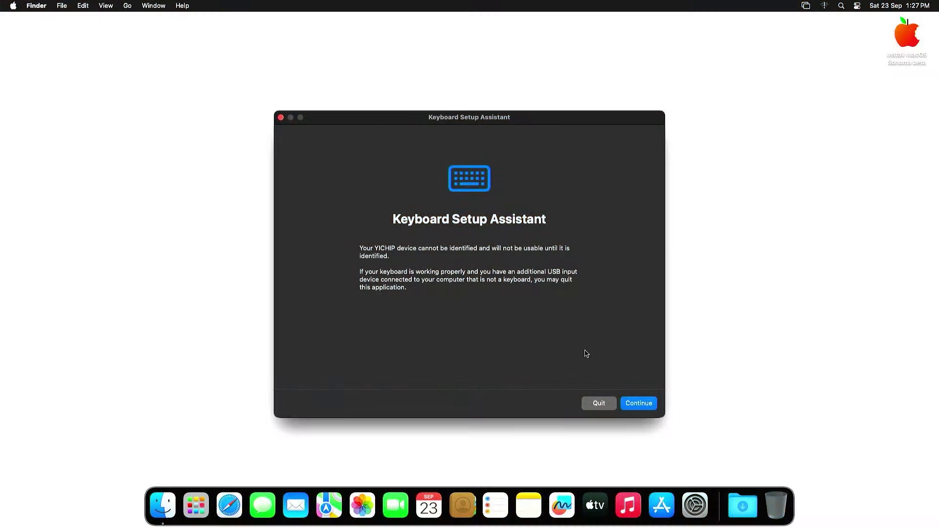
pyautogui.click(598, 404)
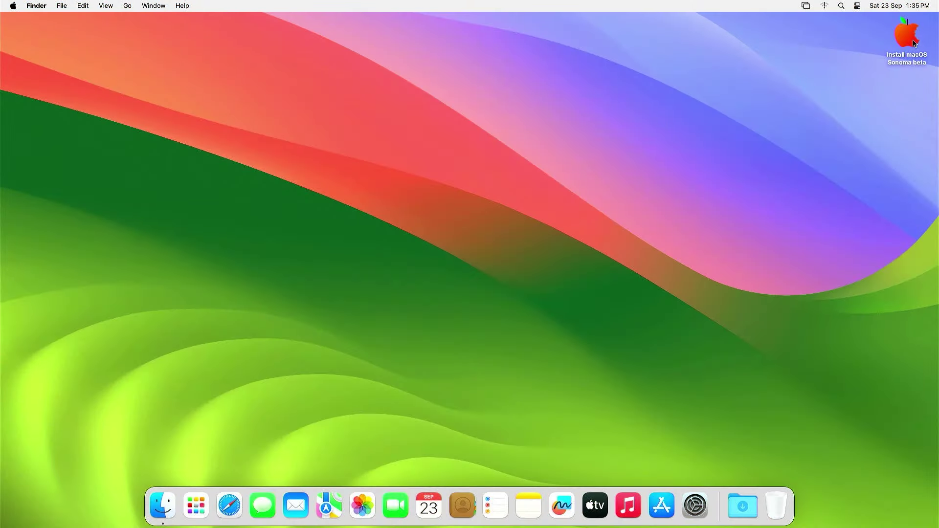
# Copy the FILES folder from the Install macOS Sonoma beta volume to the desktop and close the volume's window.
pyautogui.click(910, 40)
pyautogui.doubleClick(910, 39)
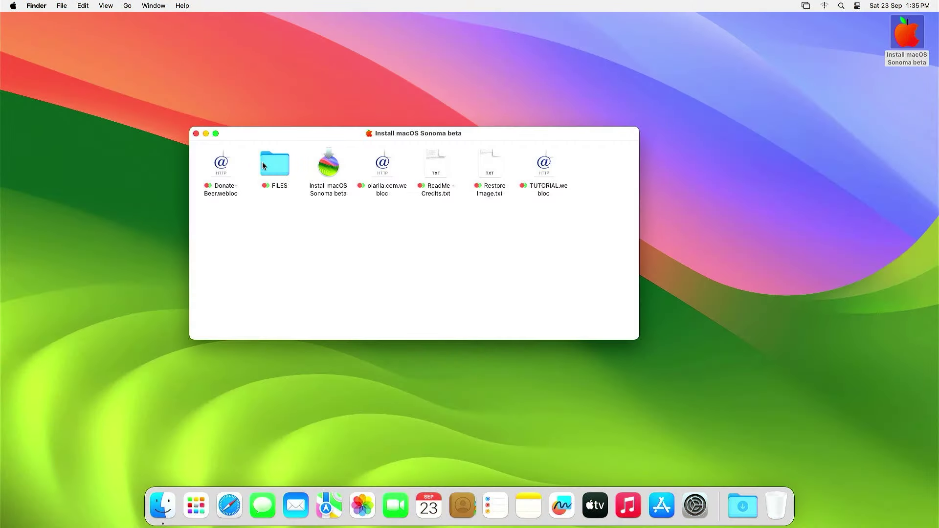
pyautogui.click(269, 167)
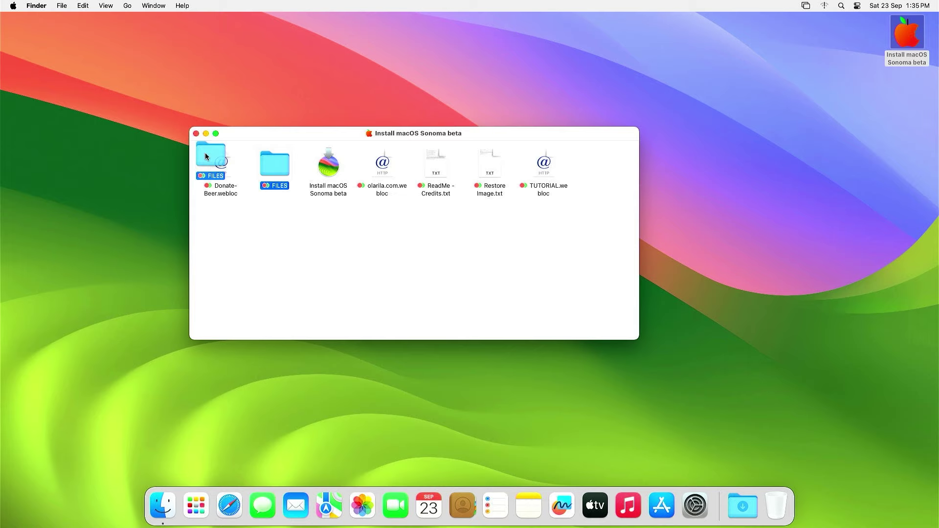
pyautogui.moveTo(205, 155); pyautogui.dragTo(42, 56)
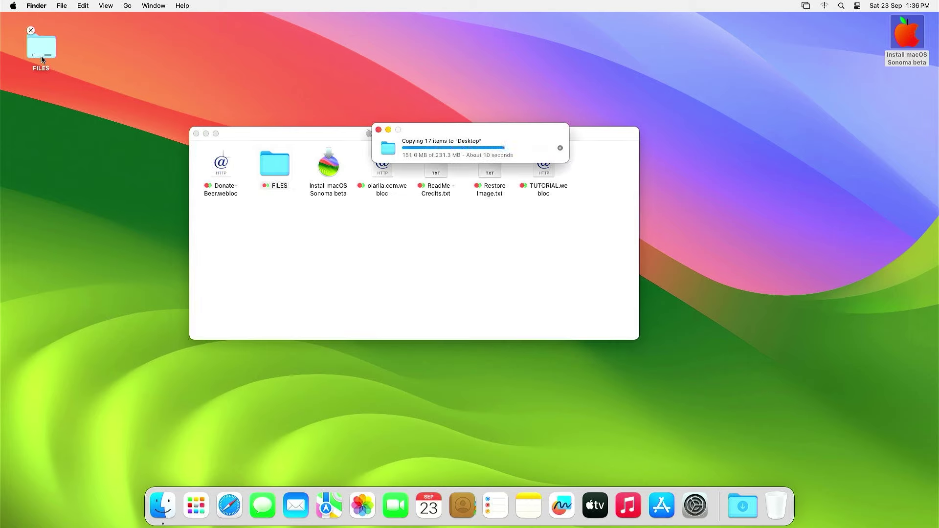
pyautogui.click(196, 133)
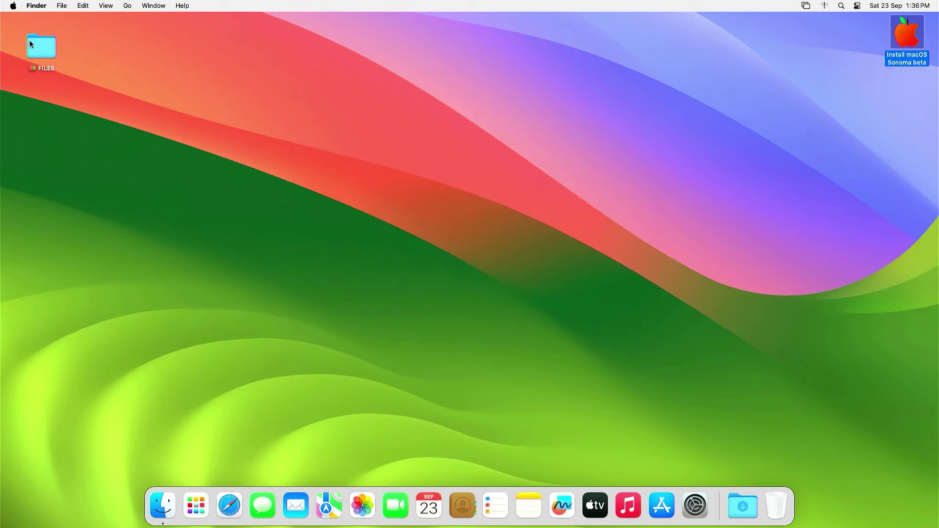
# Launch OpenCore Configurator from the FILES folder on the desktop.
pyautogui.doubleClick(34, 45)
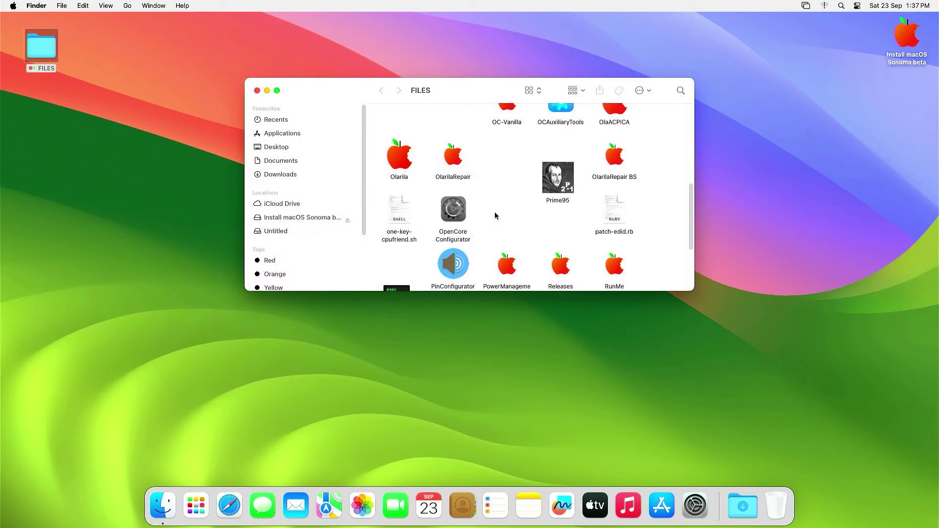
pyautogui.doubleClick(454, 210)
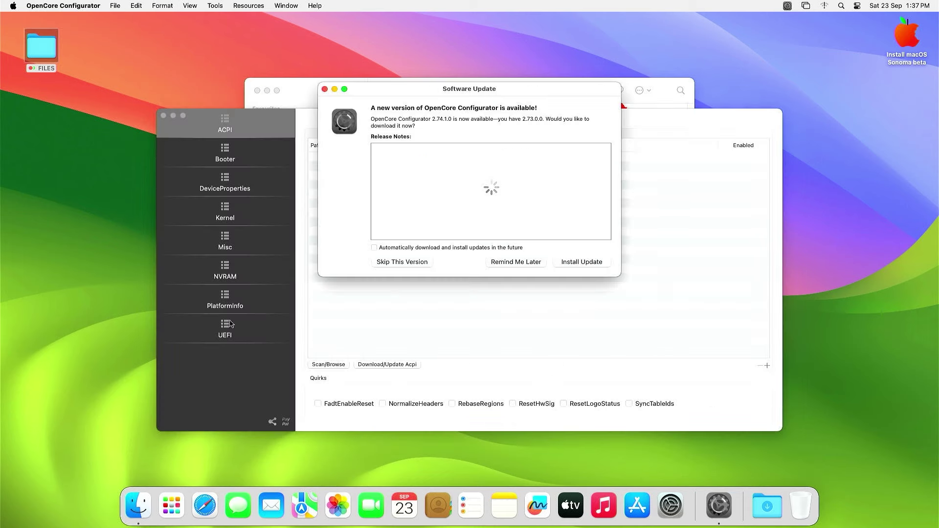